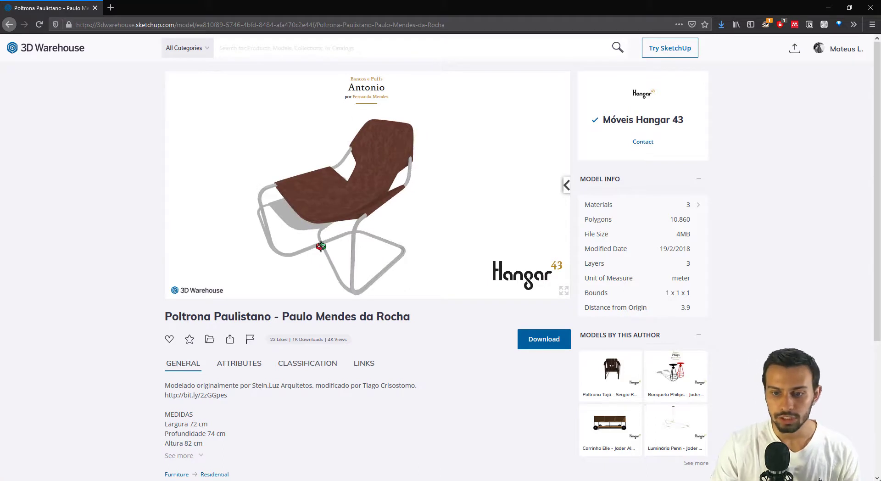
Orbit the Poltrona Paulistano chair in the 3D Warehouse viewer to see another side.
left_click_drag(321, 247, 349, 235)
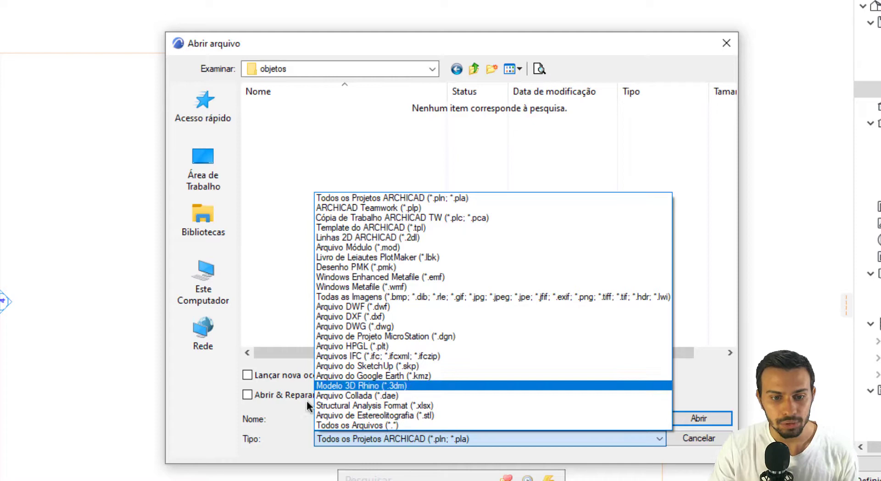
In the Open dialog, filter for SketchUp (*.skp) files, then cancel without opening.
left_click(363, 442)
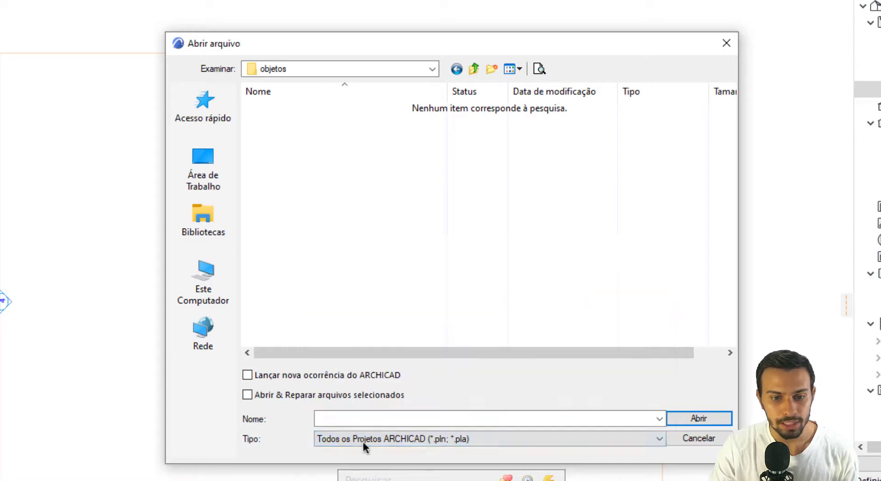
left_click(365, 441)
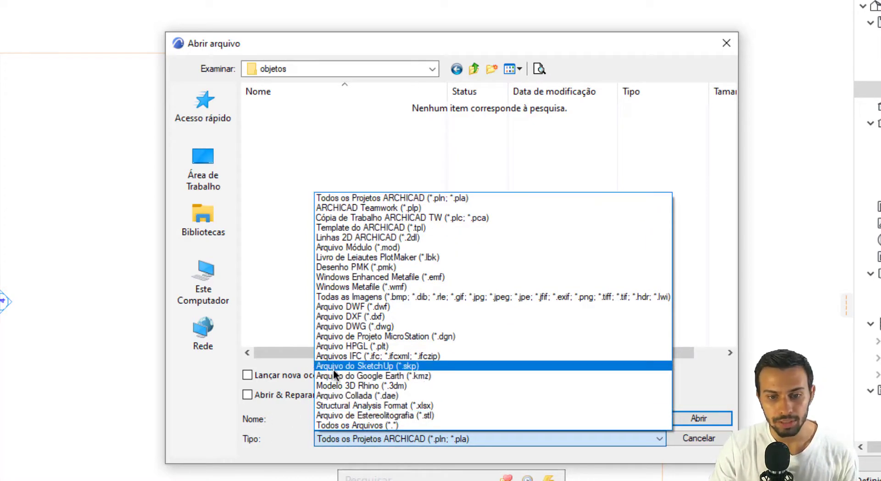
left_click(361, 365)
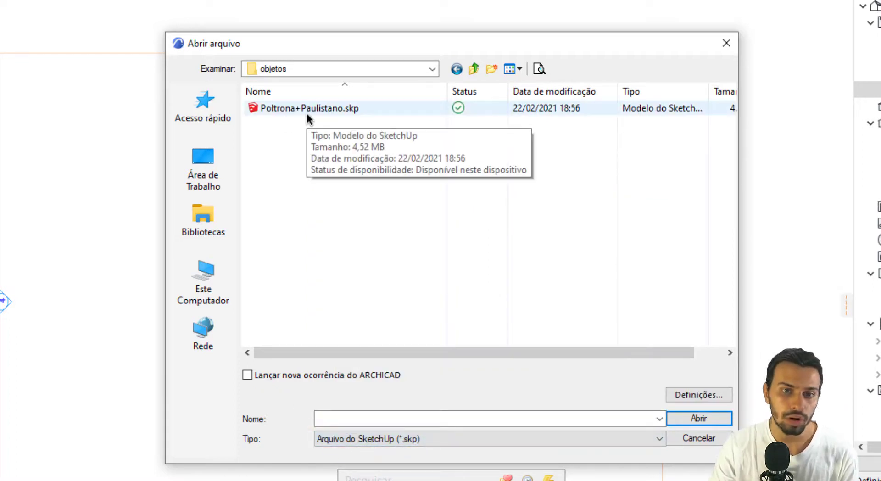
left_click(727, 42)
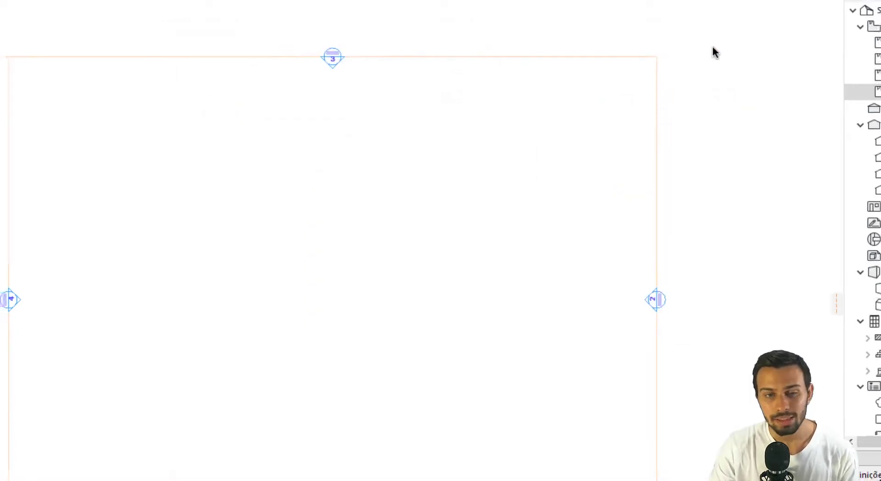
Place Poltrona+Paulistano.skp from Explorer into the plan and open the 3D view.
key("alt+Tab")
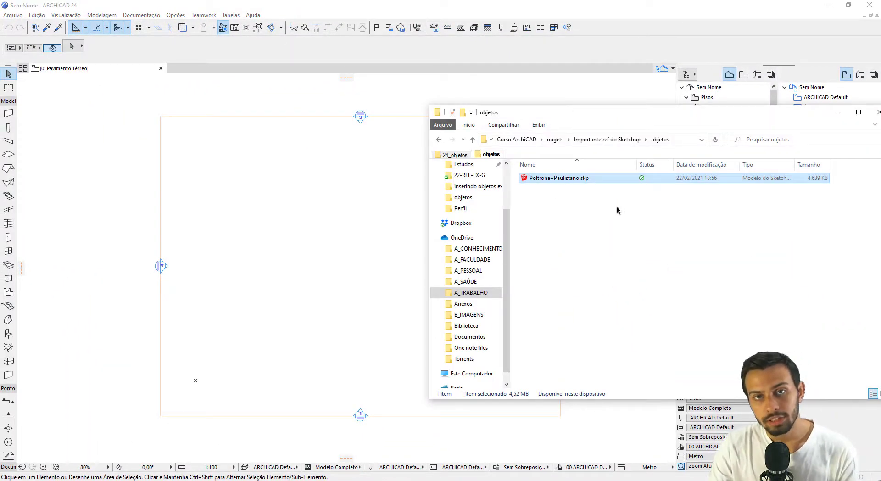
left_click(263, 207)
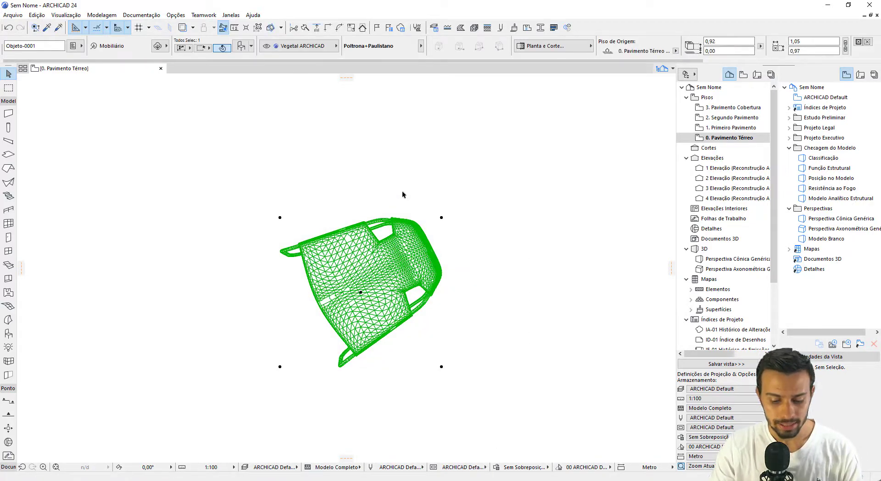
key("F3")
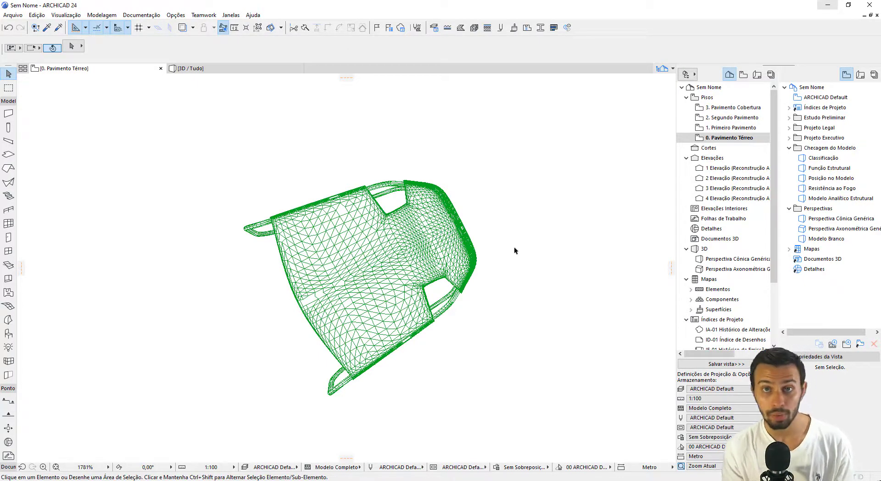
Convert the imported Poltrona Paulistano chair to morphs despite the complexity warning, then deselect.
left_click(514, 250)
middle_click_drag(338, 235, 439, 254)
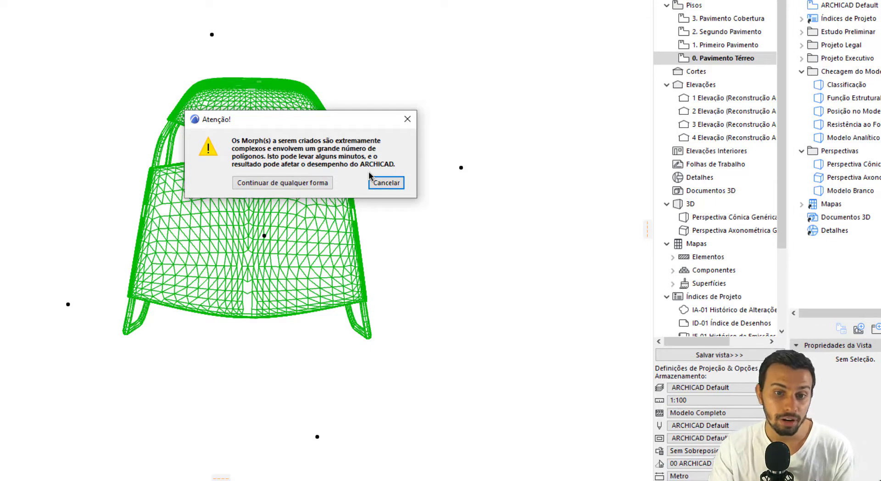
left_click(313, 187)
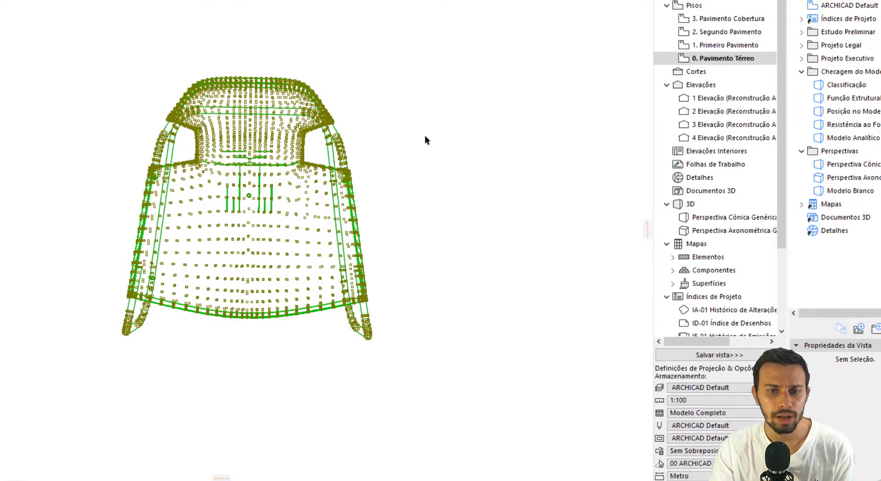
left_click(498, 190)
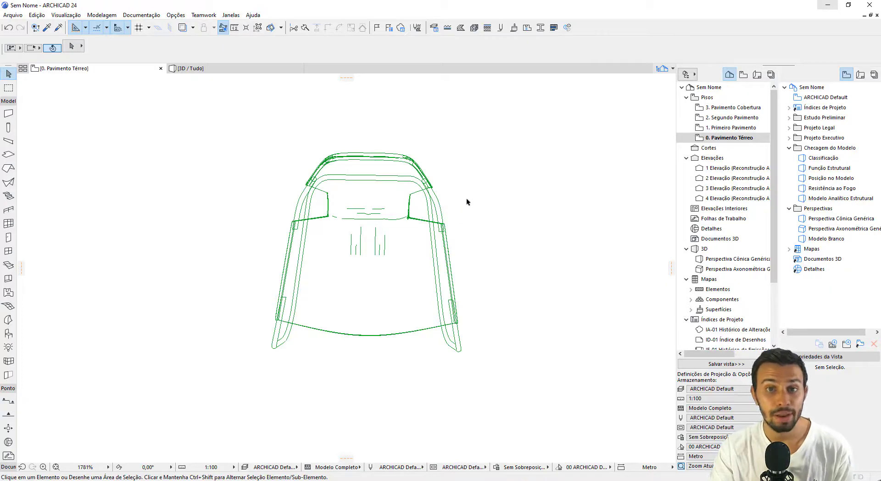
In the 3D / Tudo view, orbit the converted chair, turn on group suspension and select its morph.
left_click(232, 68)
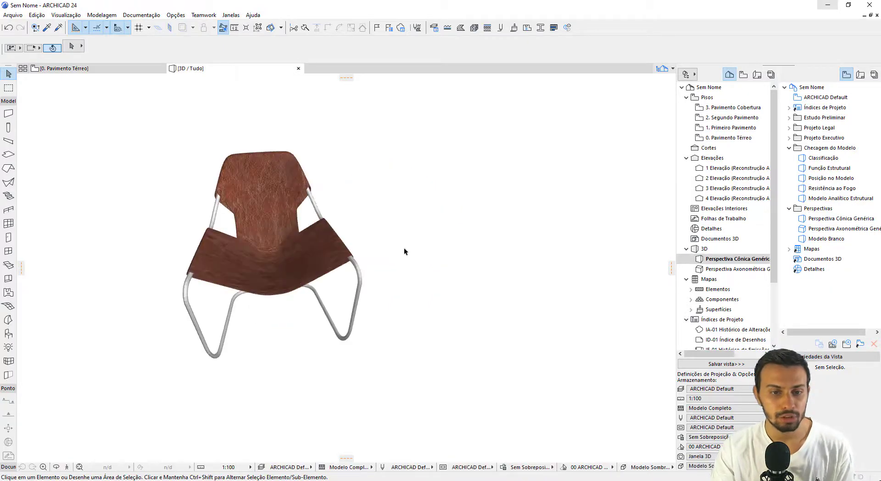
mouse_move(345, 289)
left_mouse_down()
mouse_move(264, 309)
mouse_move(196, 294)
mouse_move(325, 196)
mouse_move(316, 303)
mouse_move(327, 311)
left_mouse_up()
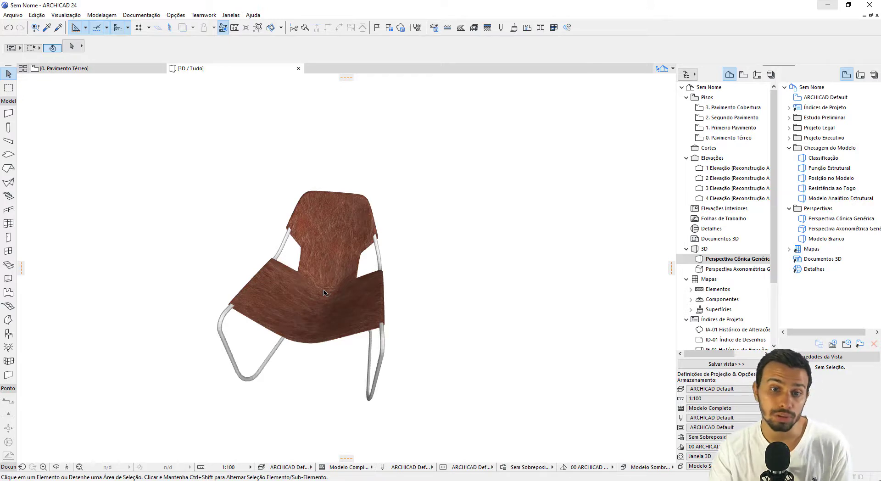
left_click(358, 221)
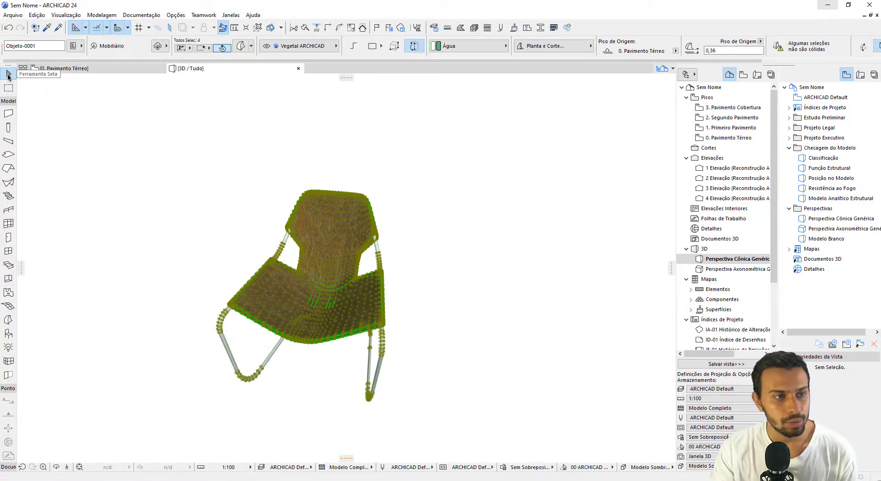
left_click(131, 169)
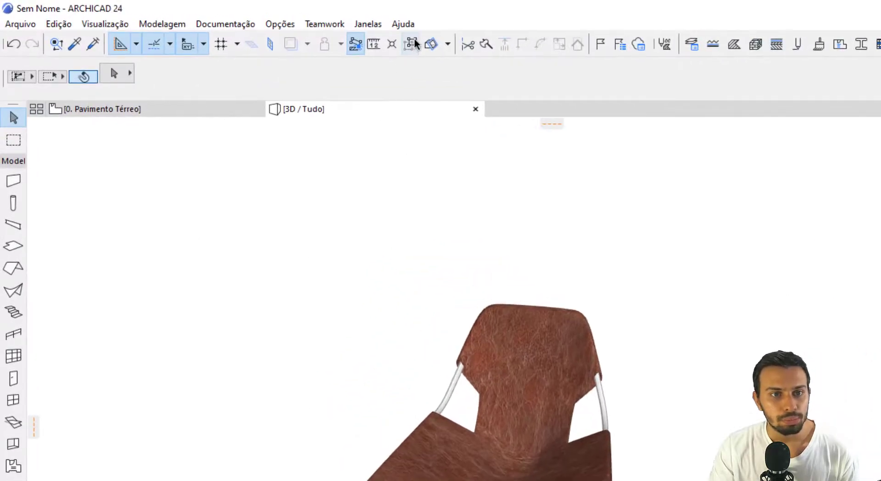
left_click(410, 42)
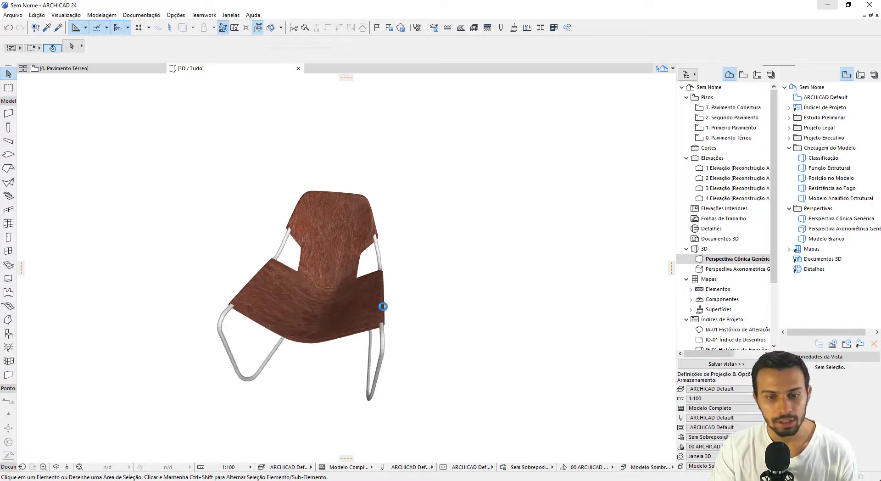
left_click(359, 322)
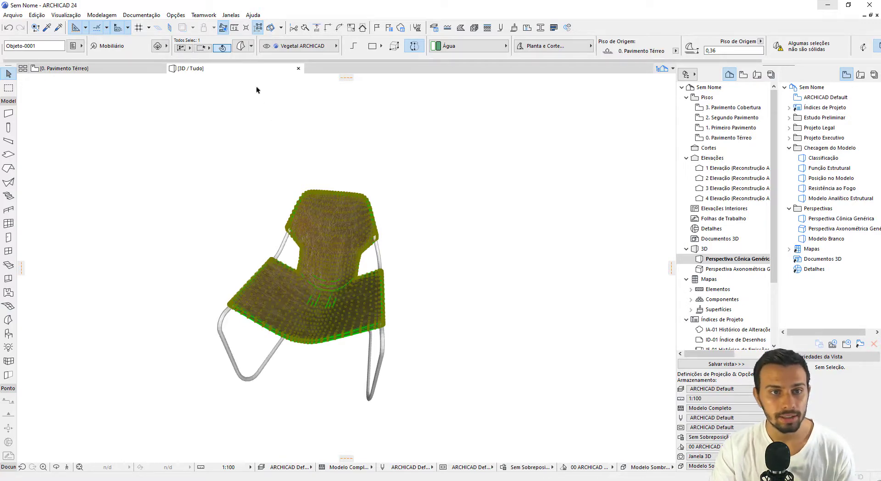
Change the selected chair morph's building material from Água to GENÉRICO - ISOLAMENTO.
left_click(242, 46)
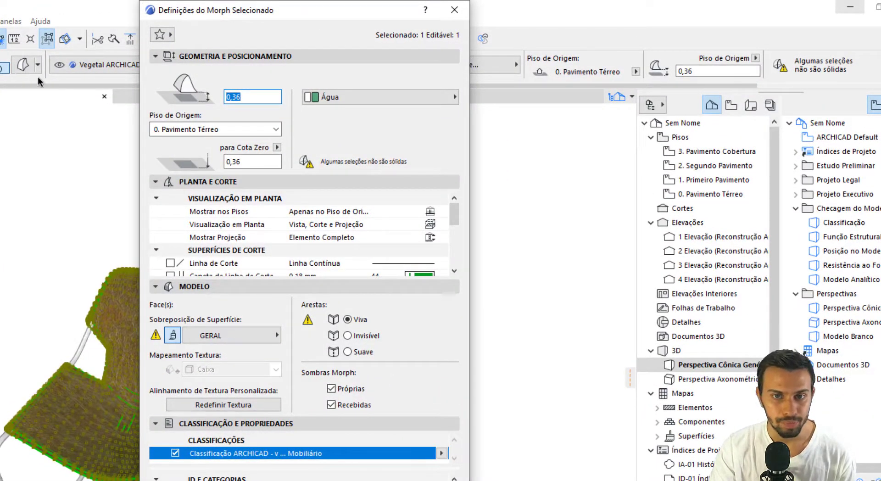
left_click(359, 105)
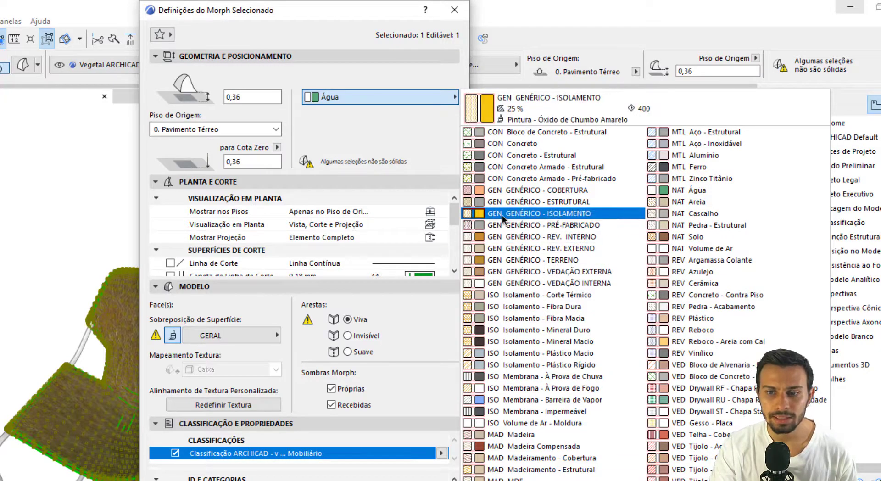
left_click(522, 213)
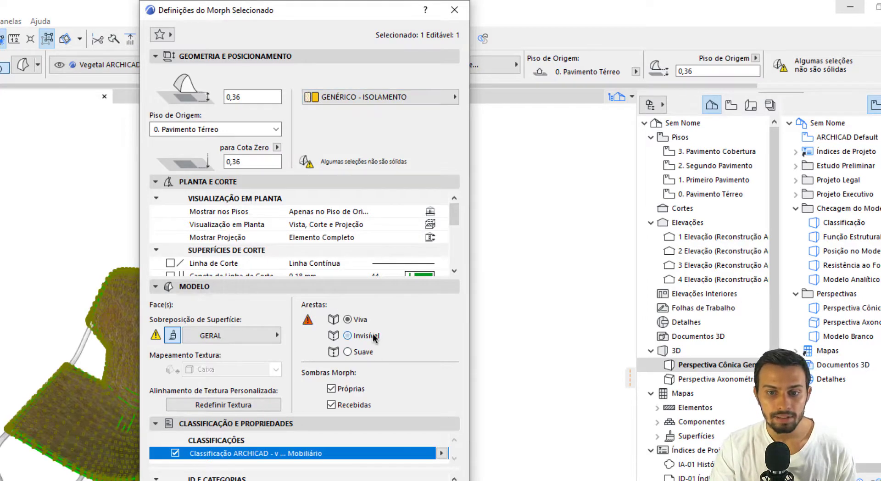
key("Return")
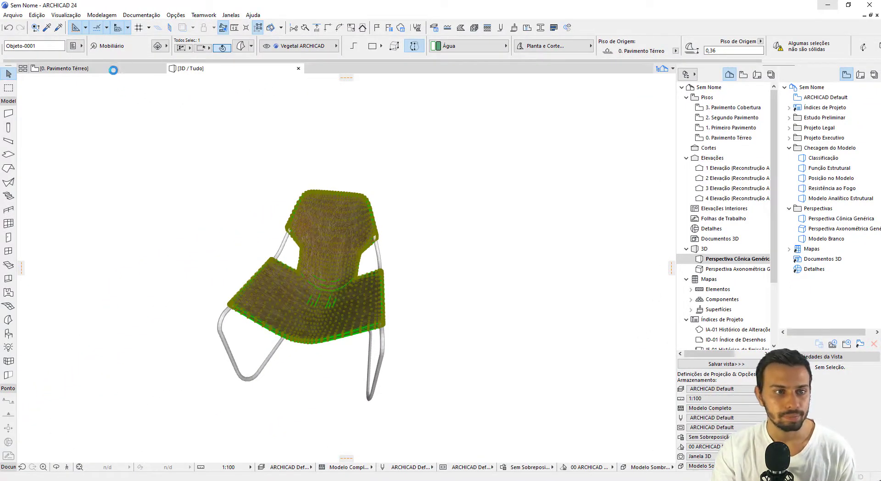
Back on 0. Pavimento Térreo, select the chair morph to inspect its plan outline.
left_click(109, 67)
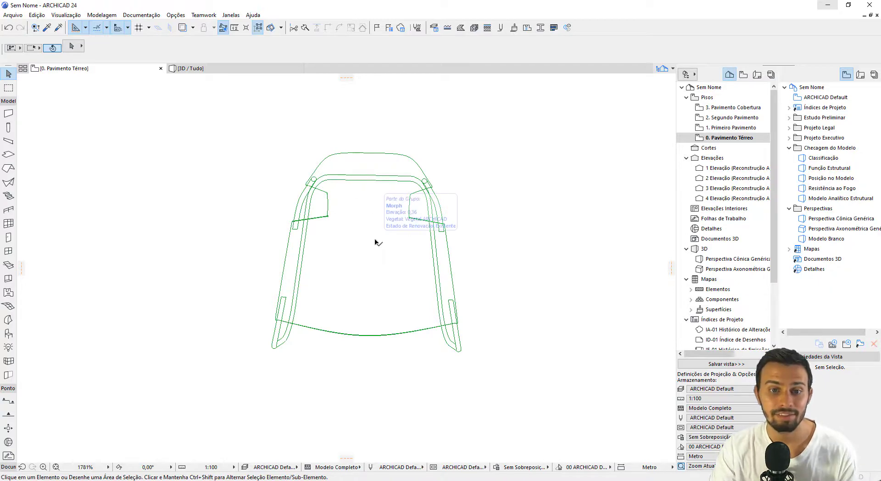
left_click(374, 181)
key("Escape")
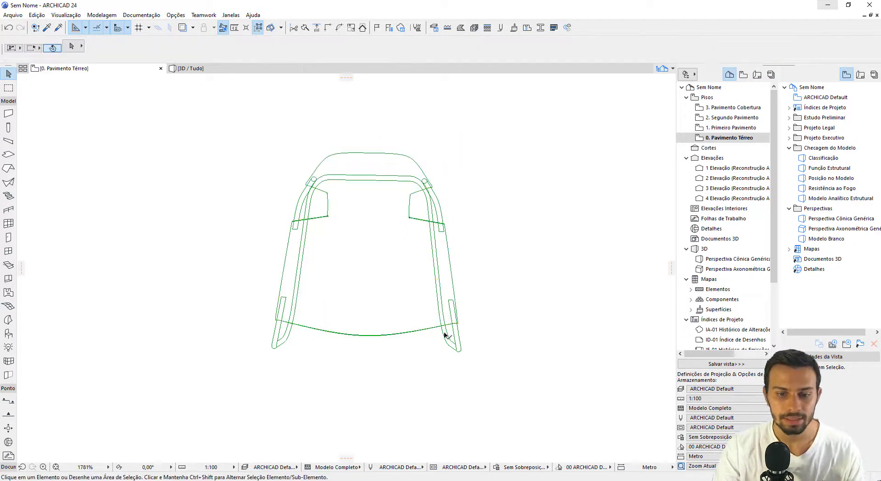
left_click(444, 335)
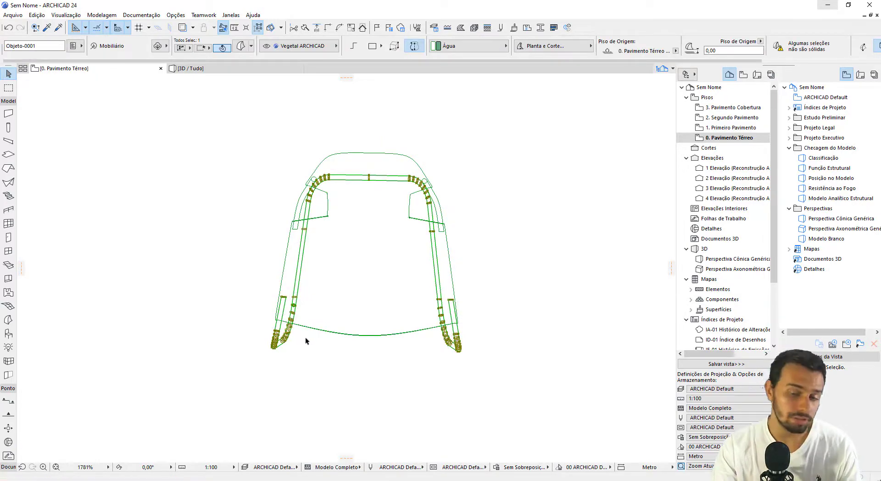
key("Escape")
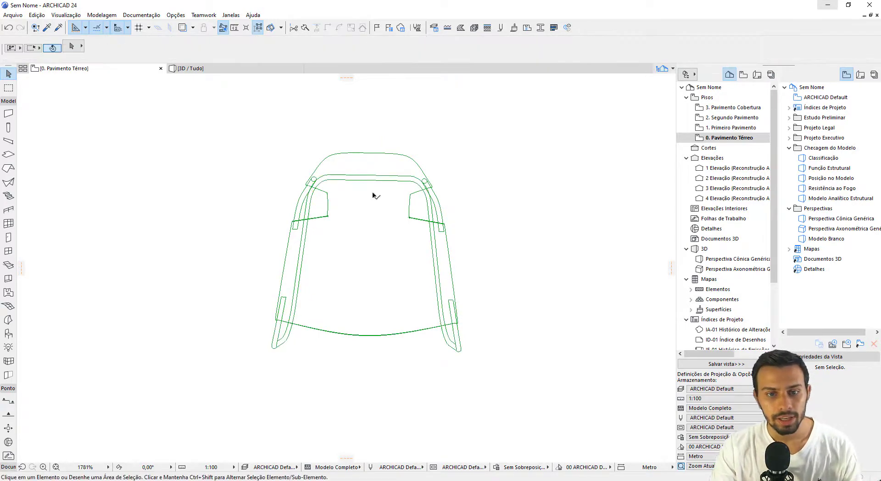
left_click(374, 196)
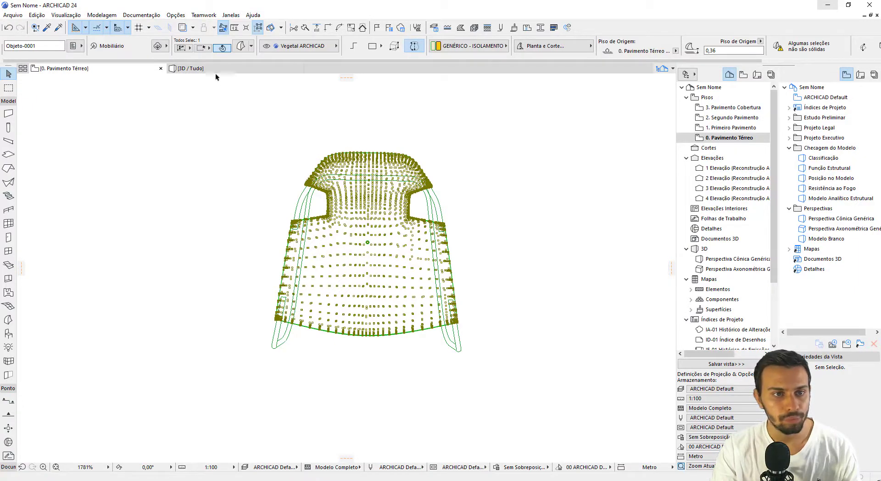
Give the chair morph a solid plan surface fill drawn with pen 121 (0.01 mm).
left_click(241, 48)
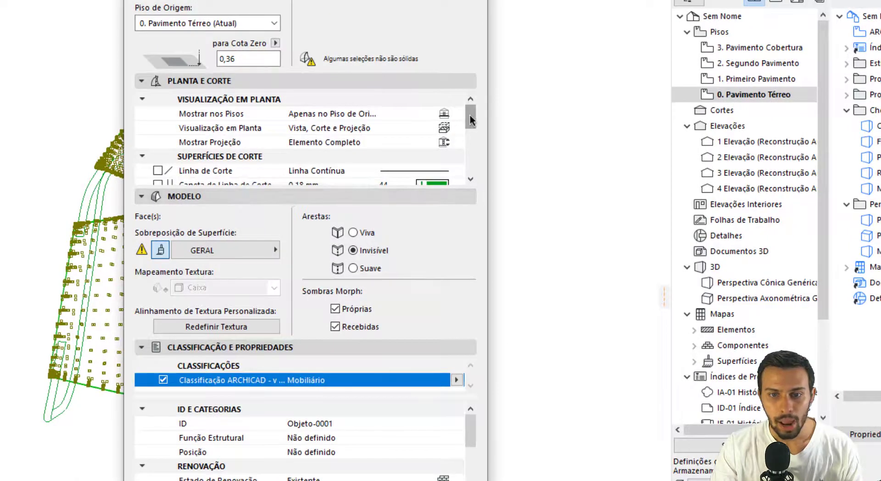
left_click_drag(471, 120, 474, 166)
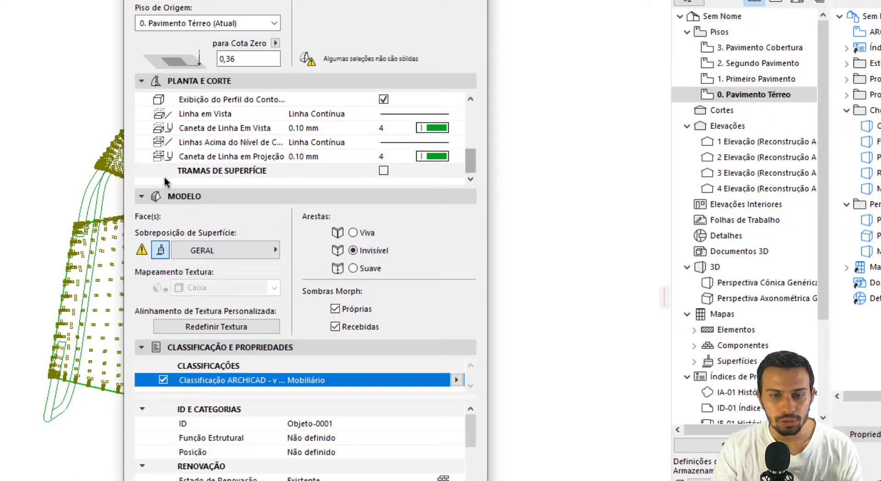
left_click(384, 170)
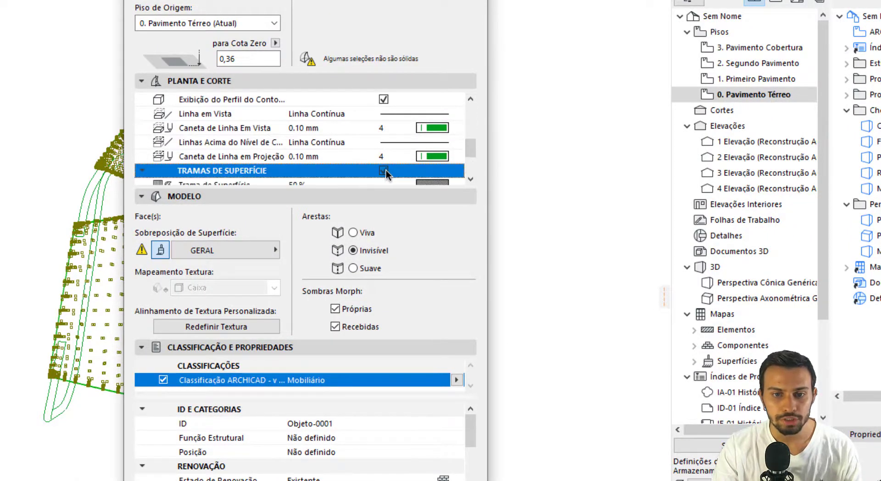
scroll(387, 175, "down", 1)
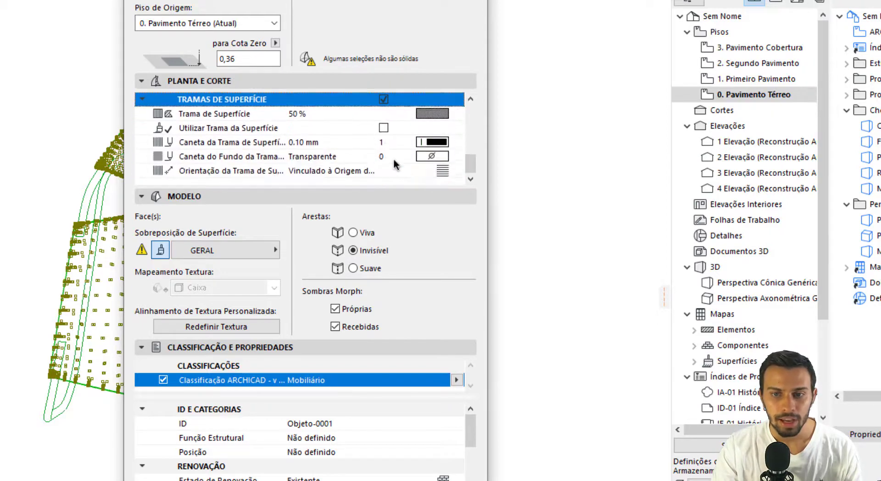
left_click(448, 114)
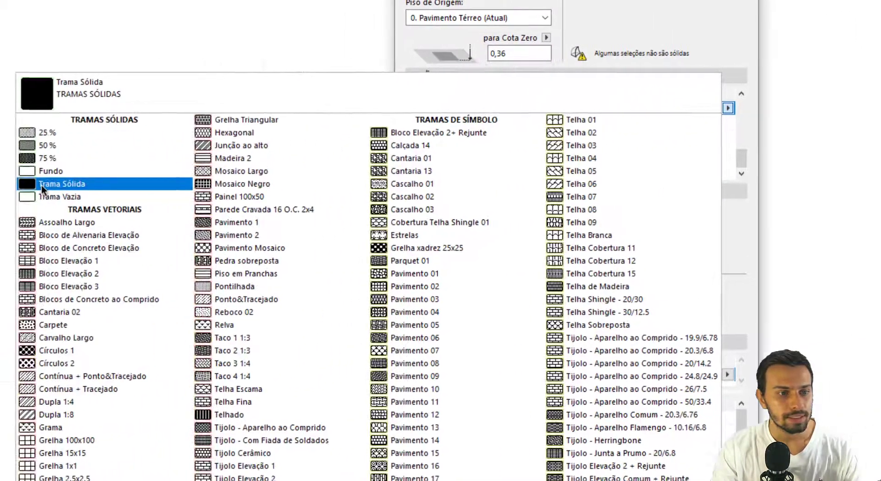
left_click(46, 183)
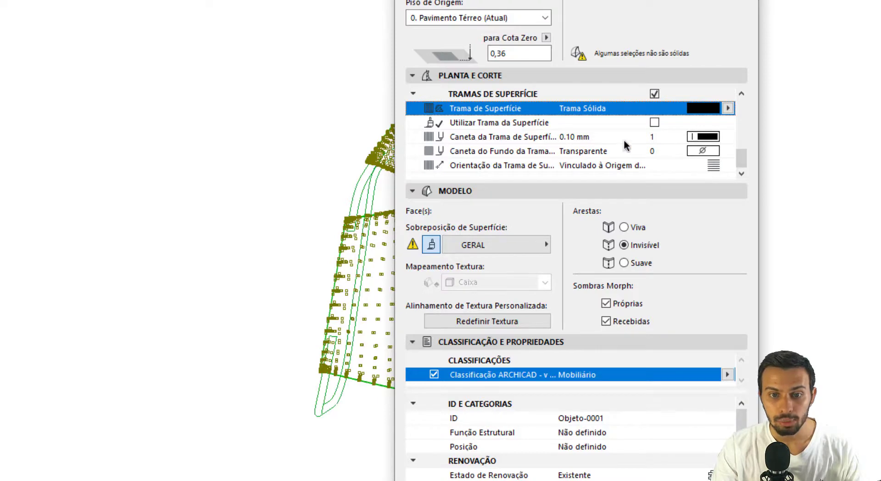
left_click(730, 138)
left_click(742, 213)
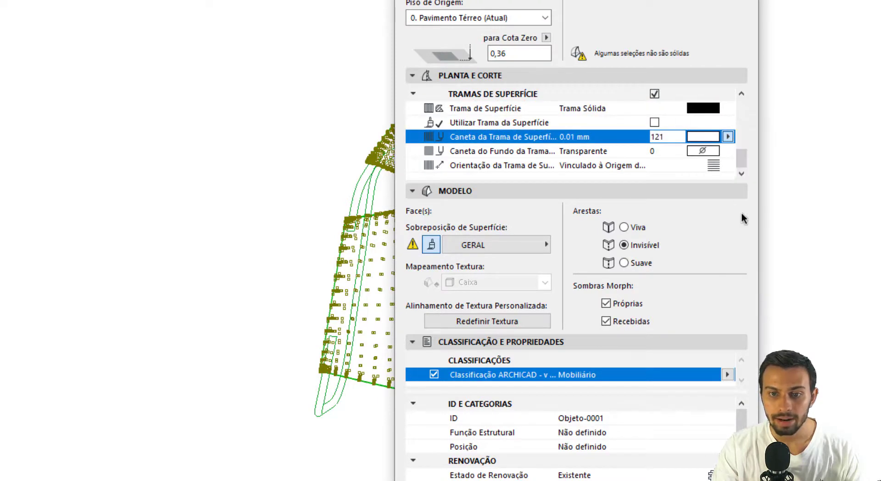
key("Return")
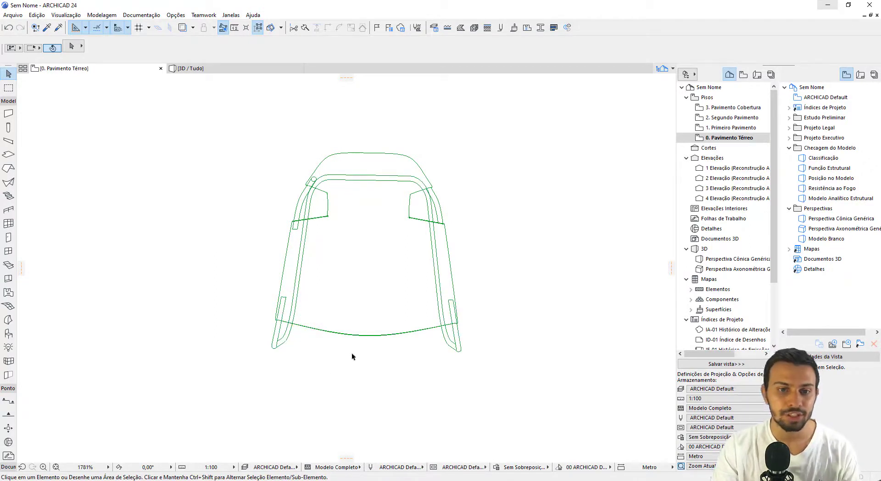
Bring the chair morph to the front via Ordem de Visualização > Passar para a Frente.
left_click(363, 264)
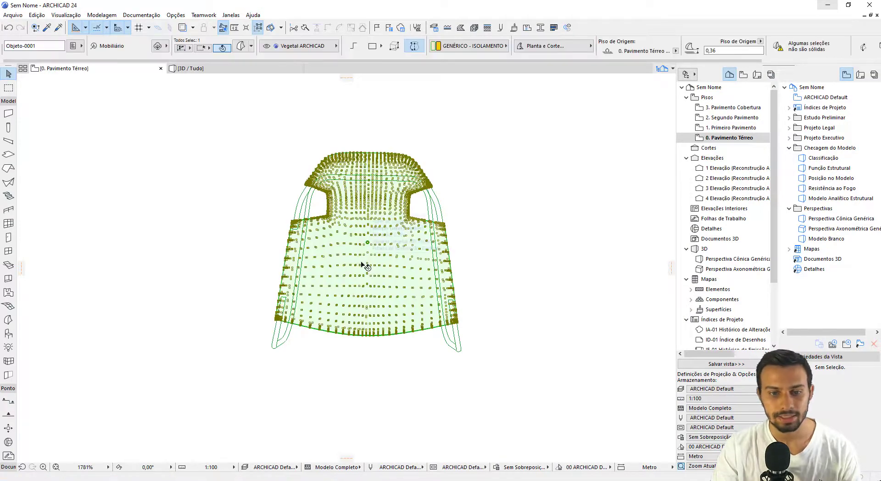
right_click(363, 265)
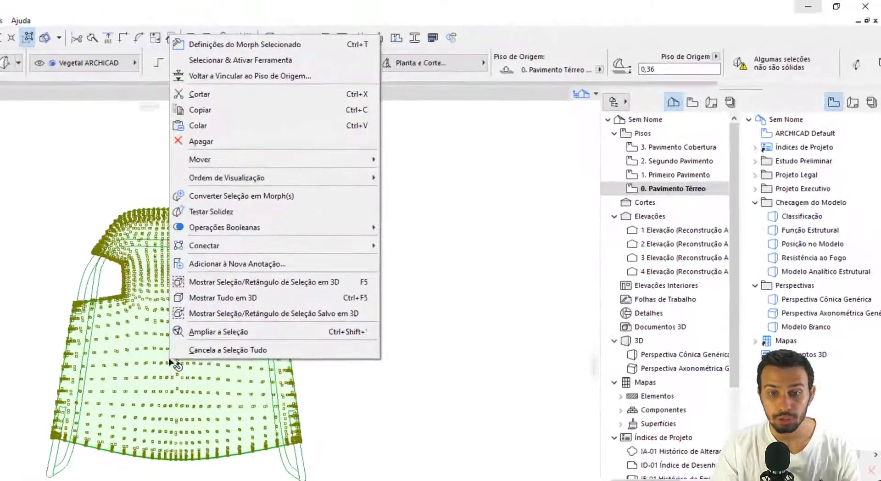
mouse_move(197, 186)
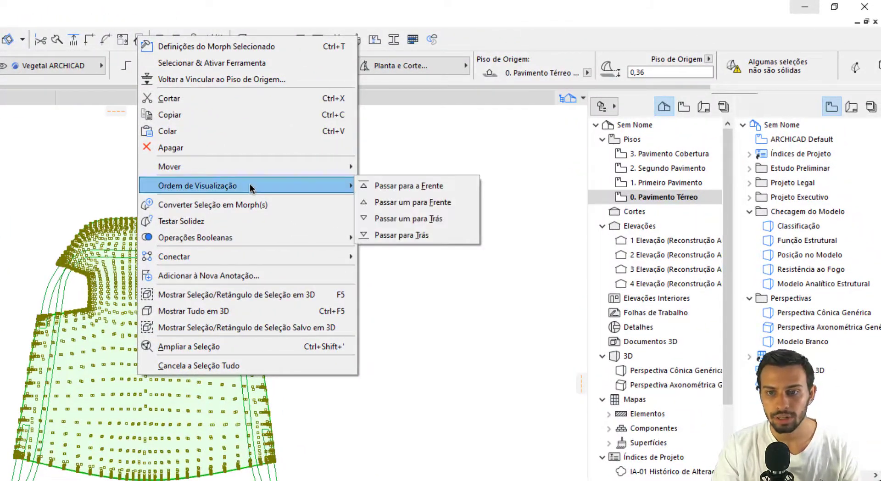
left_click(464, 189)
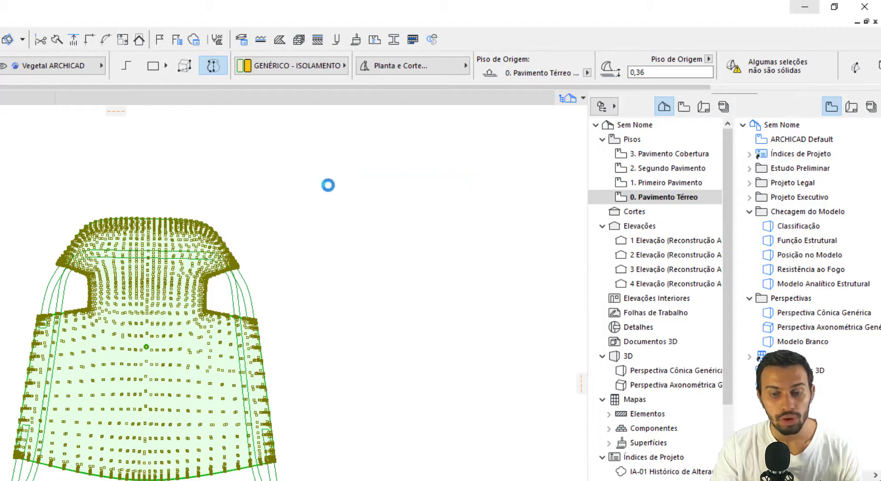
left_click(302, 225)
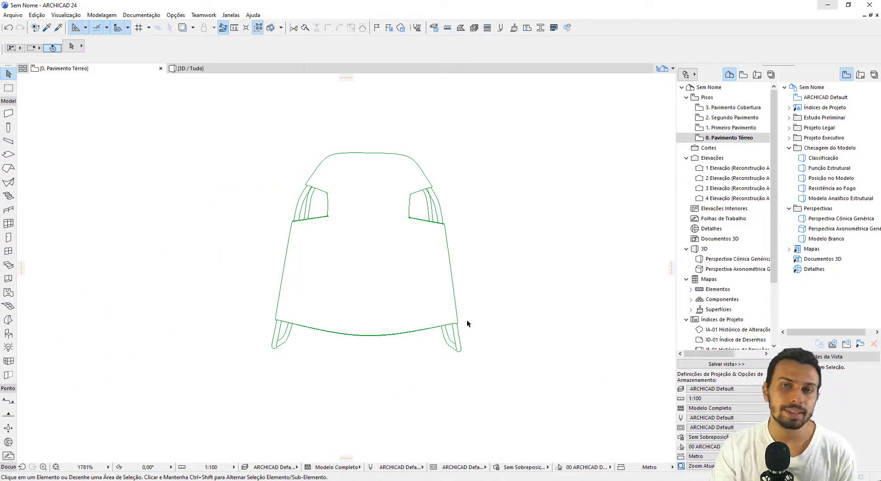
Set the chair's tubular frame pieces to Ferro material, then select the whole chair.
left_click(310, 197)
left_click(444, 206, "shift")
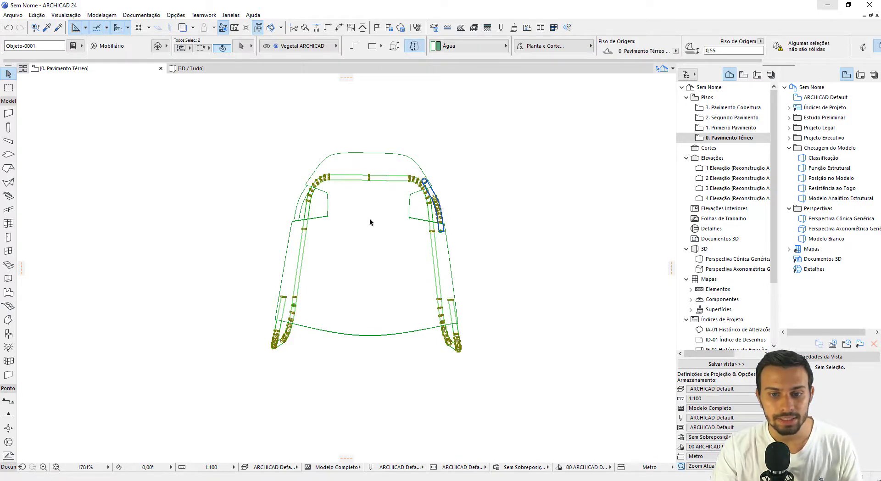
left_click(461, 47)
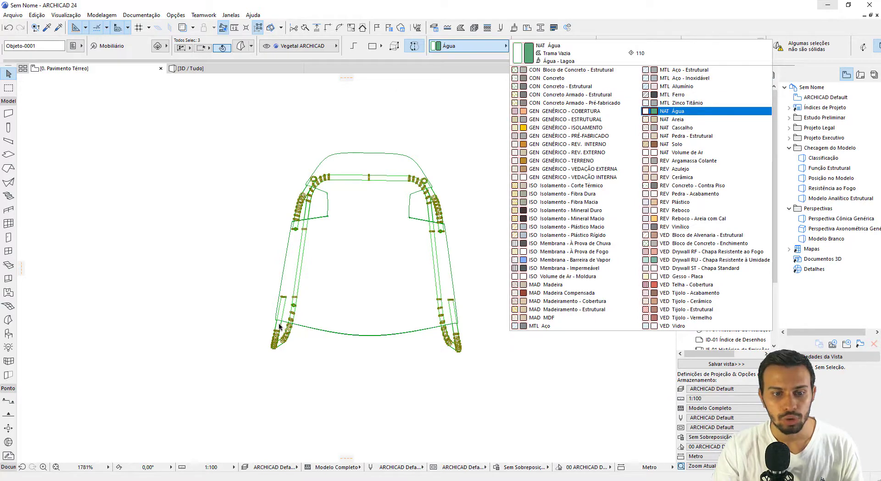
left_click(675, 98)
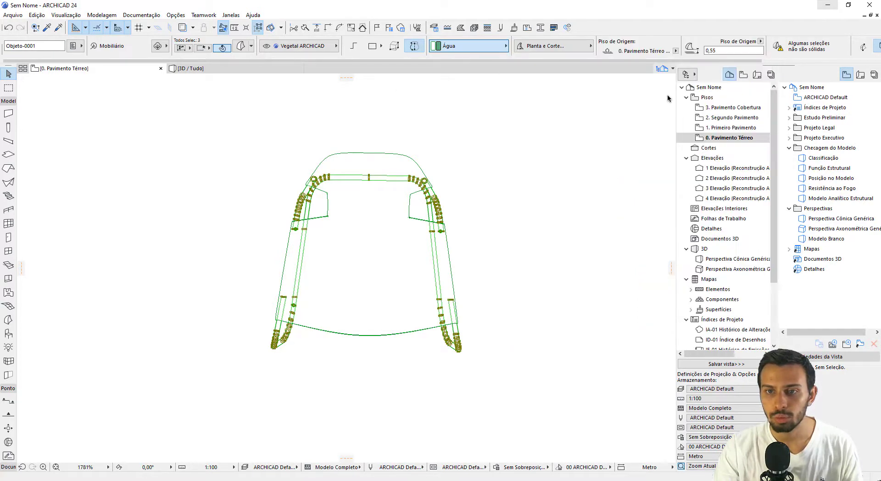
left_click(457, 135)
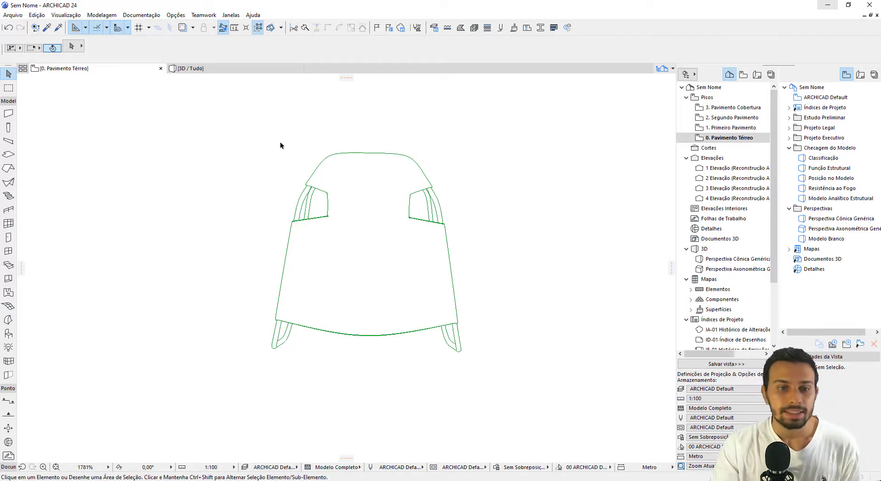
left_click_drag(201, 113, 513, 377)
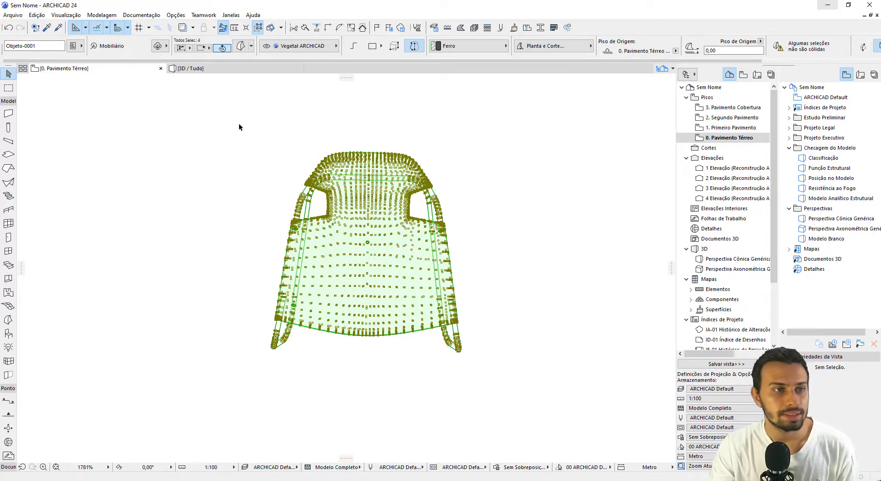
Save the selected chair as library object 'poltrona paulistano' in Biblioteca Interna.
left_click(13, 15)
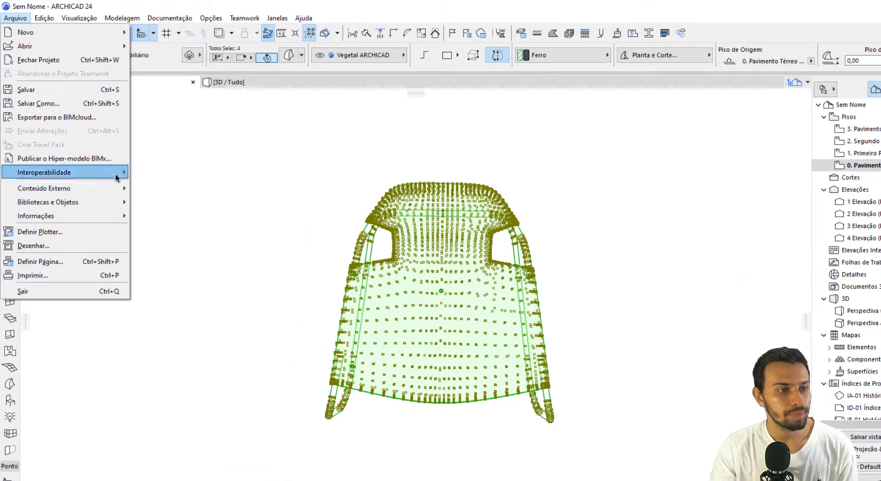
mouse_move(48, 202)
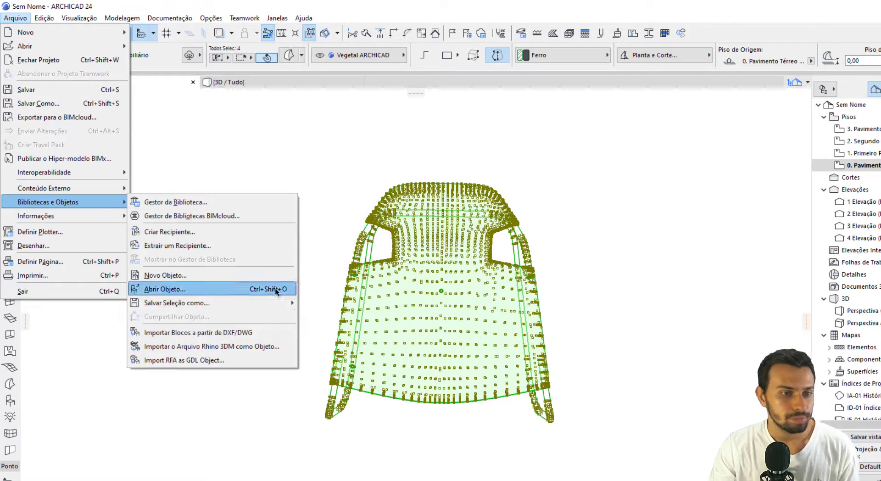
mouse_move(176, 303)
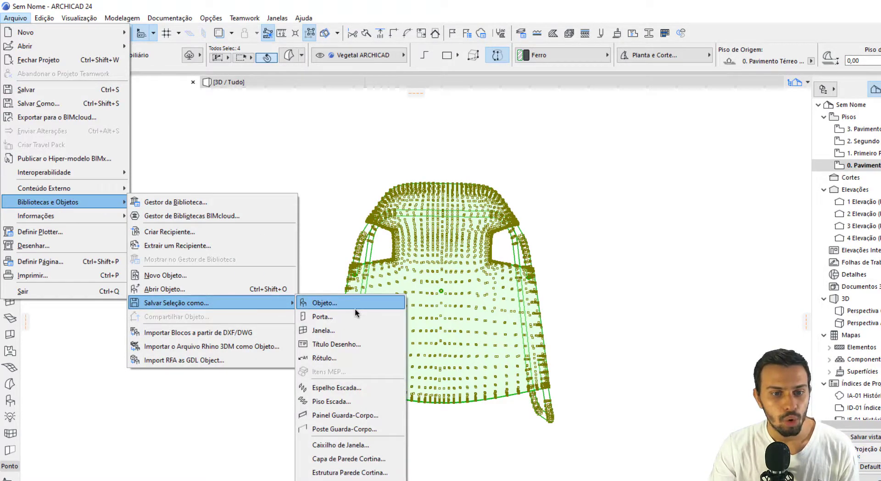
left_click(356, 307)
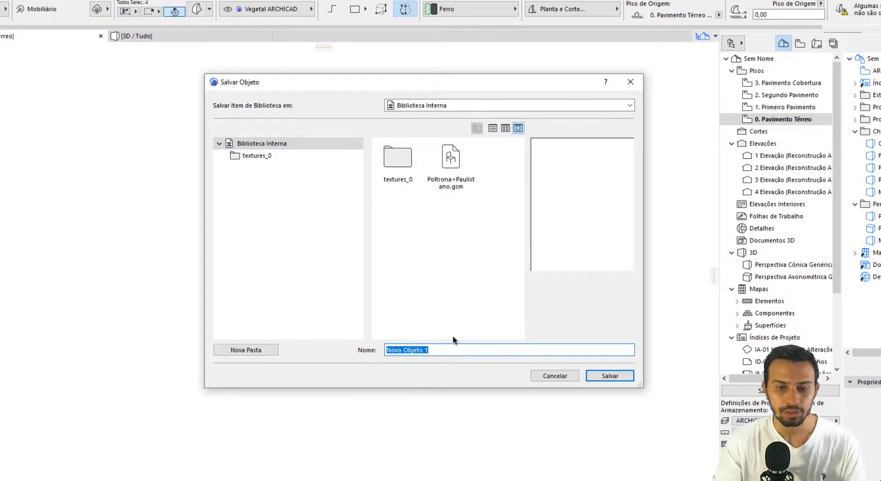
type("poltrona paulistan")
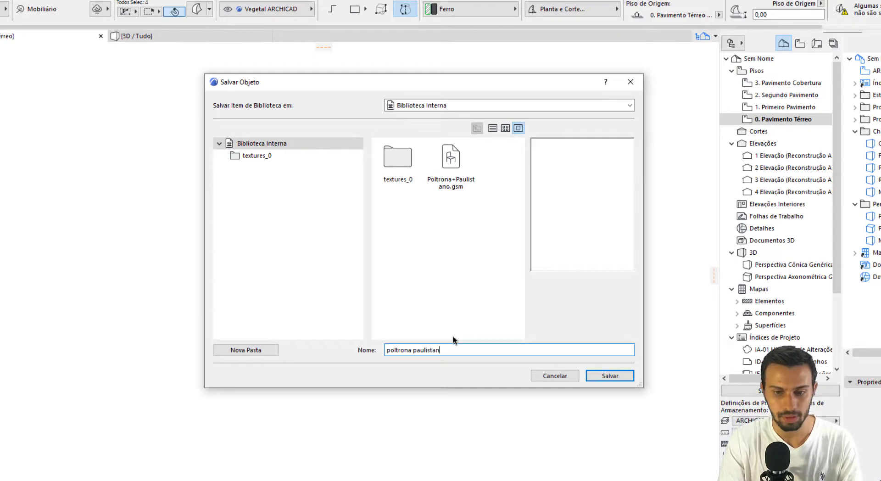
key("Return")
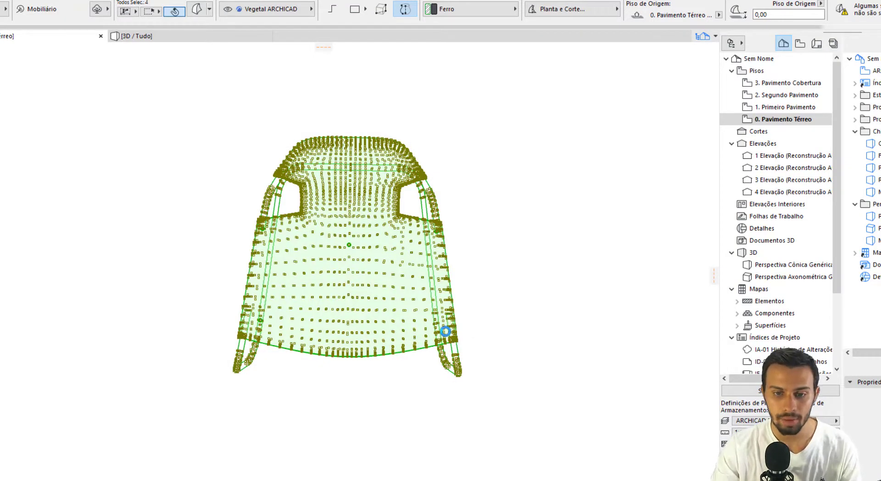
left_click(533, 287)
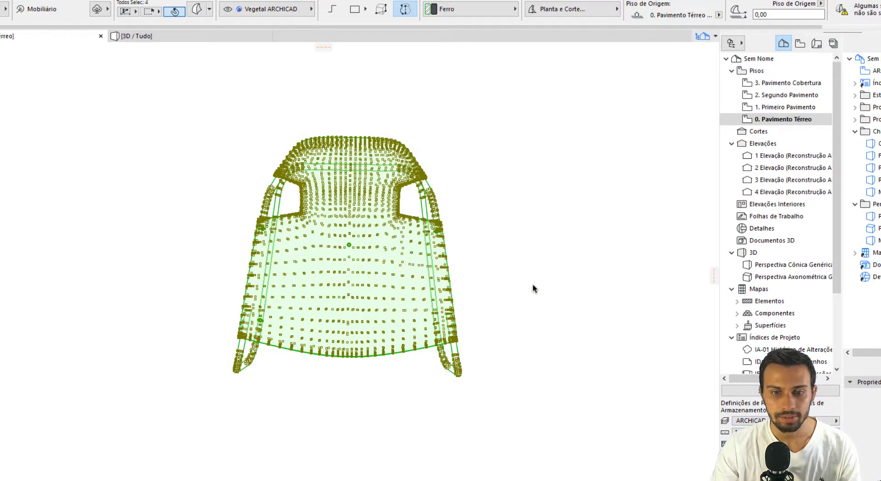
key("Escape")
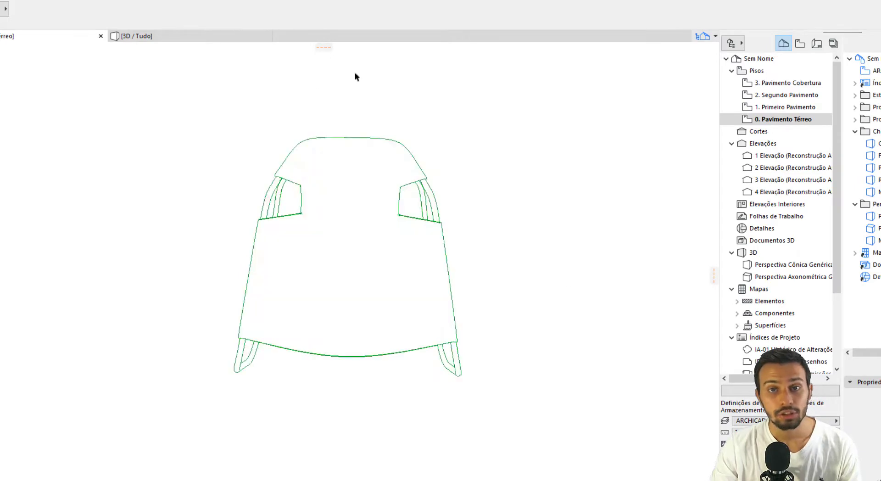
Make poltrona paulistano the default object in the Object tool settings.
left_click(369, 298)
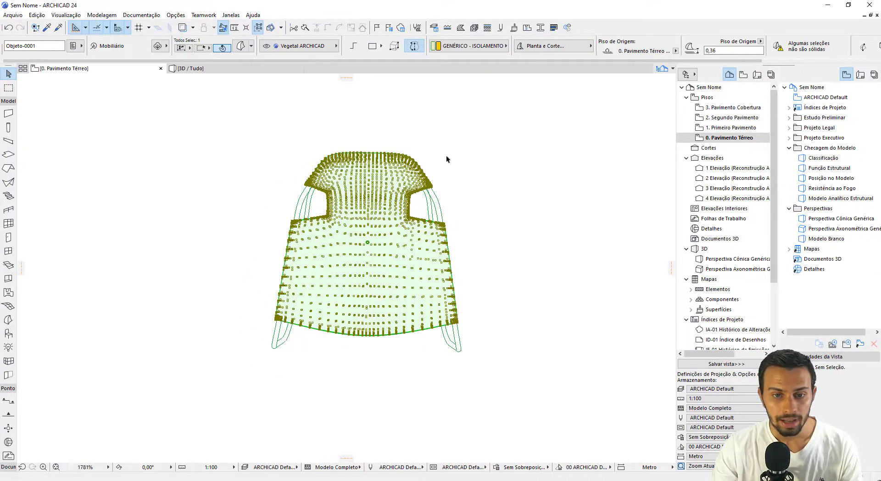
left_click(446, 155)
scroll(383, 136, "down", 2)
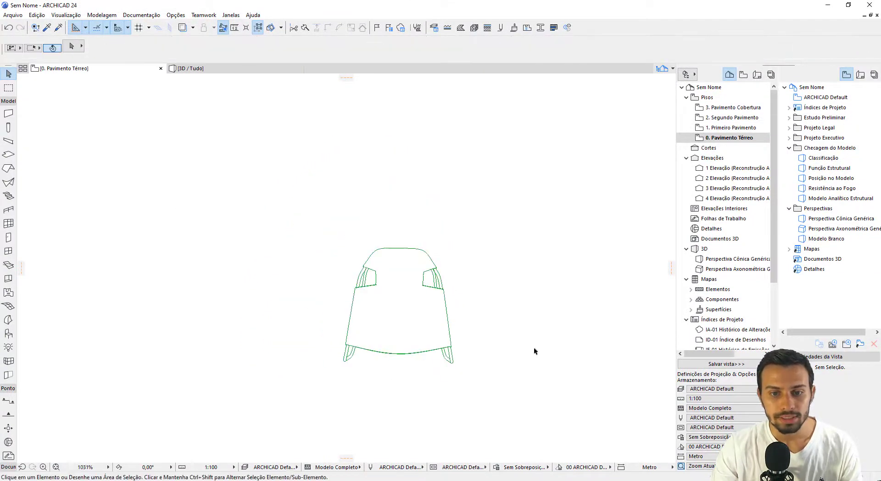
middle_click_drag(533, 347, 291, 315)
scroll(291, 314, "down", 2)
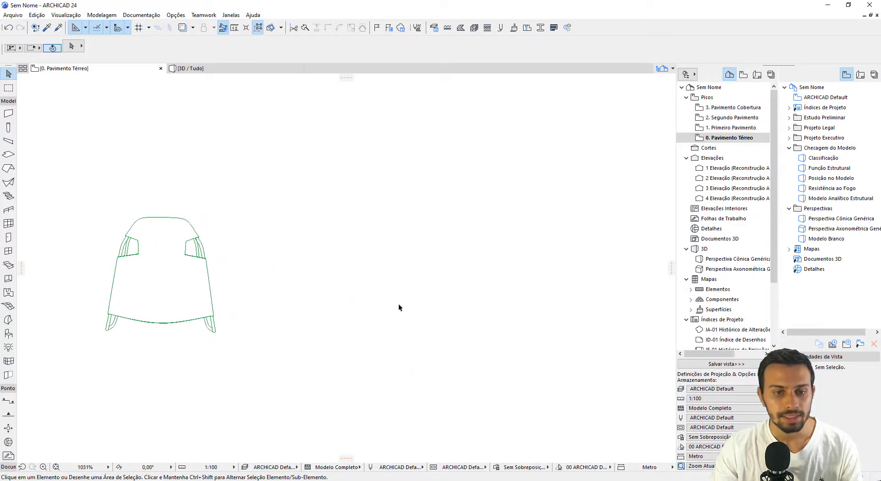
left_click(9, 335)
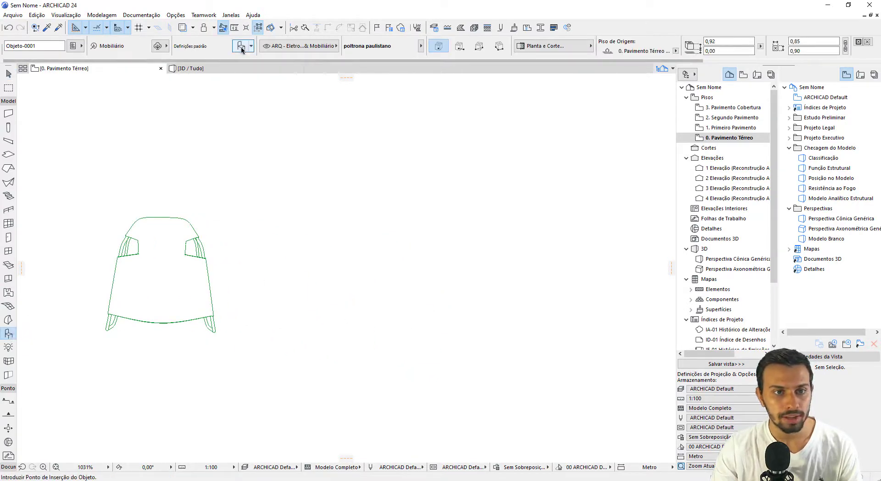
key("ctrl+t")
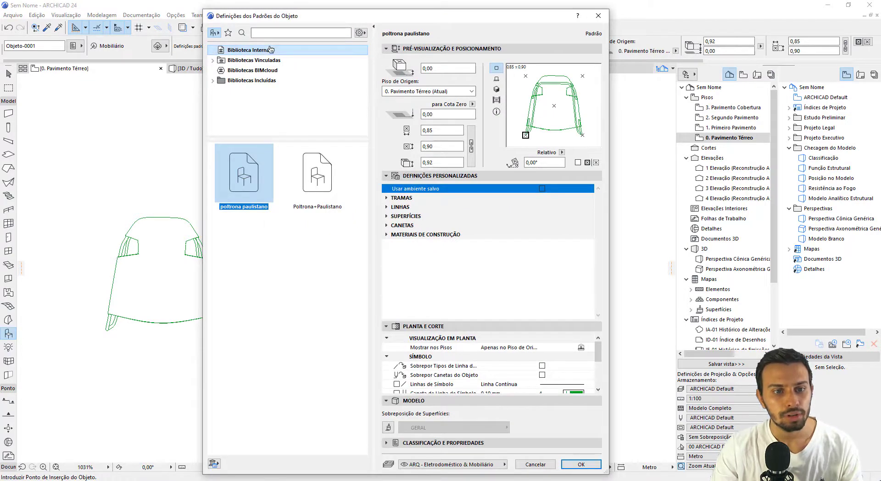
mouse_move(246, 179)
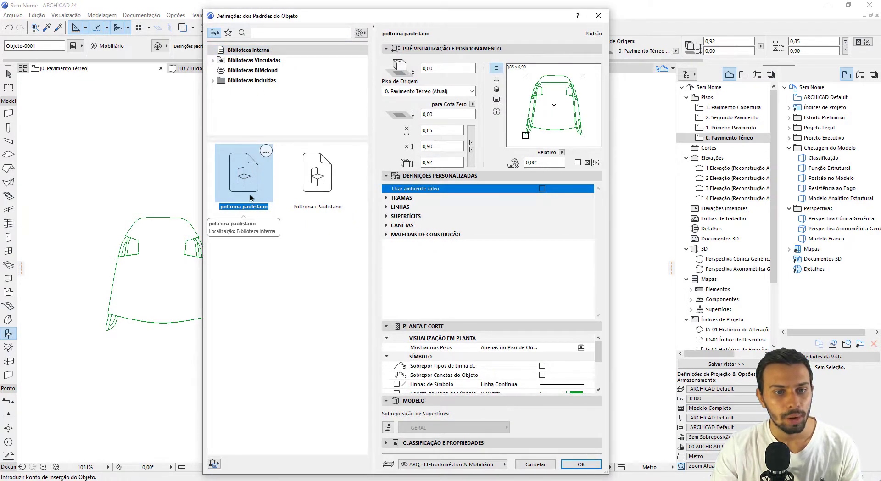
left_click(581, 464)
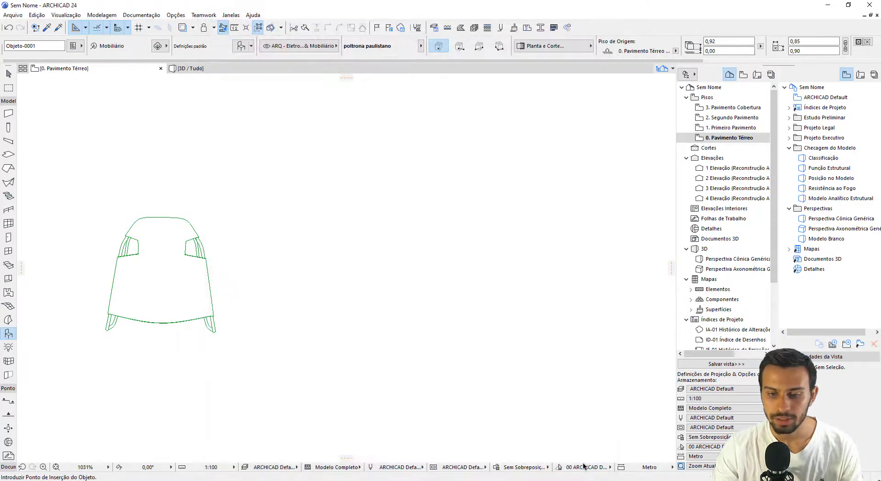
Place a poltrona paulistano chair and move it next to the original chair.
left_click(424, 274)
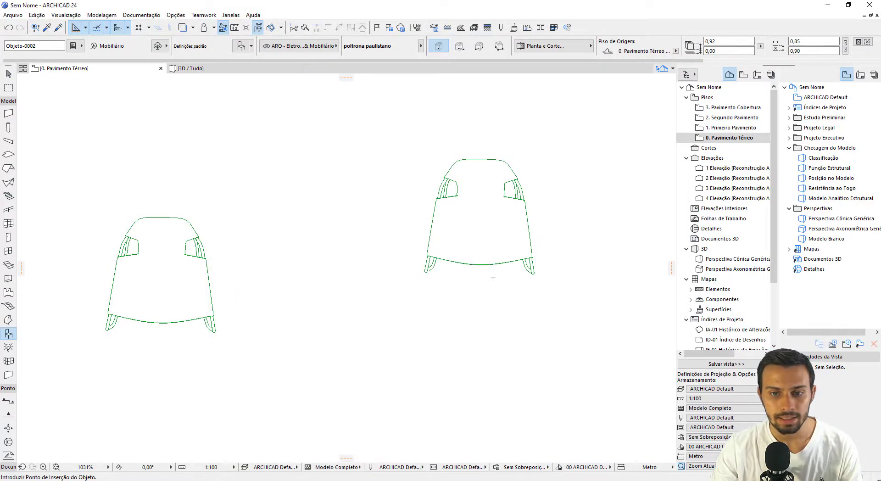
key("Escape")
left_click(477, 225)
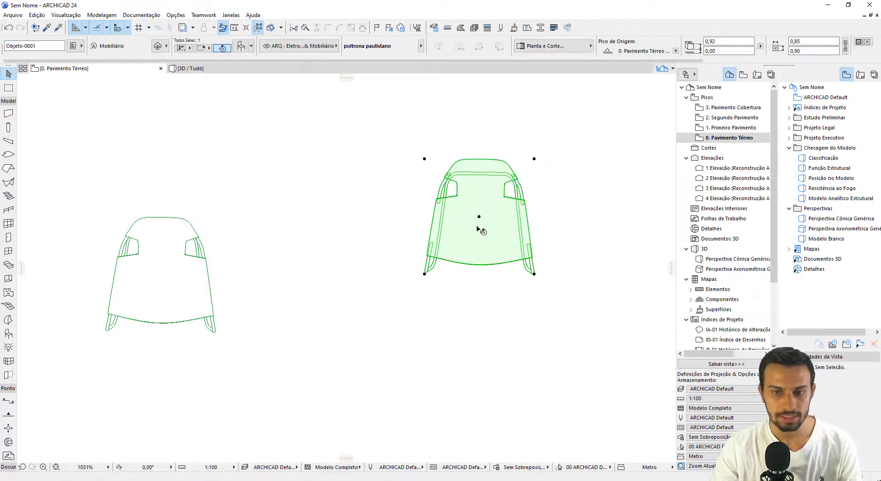
left_click_drag(477, 229, 340, 288)
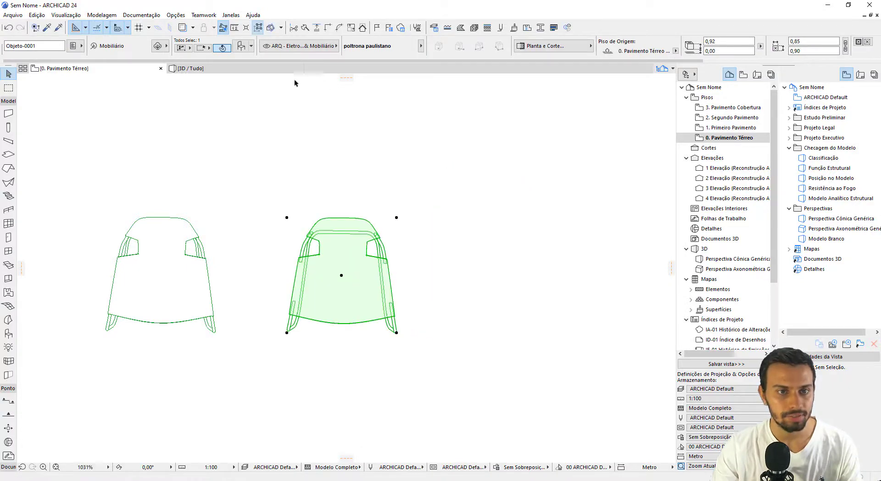
Orbit around both chairs in 3D, then return to the ground floor plan.
left_click(269, 70)
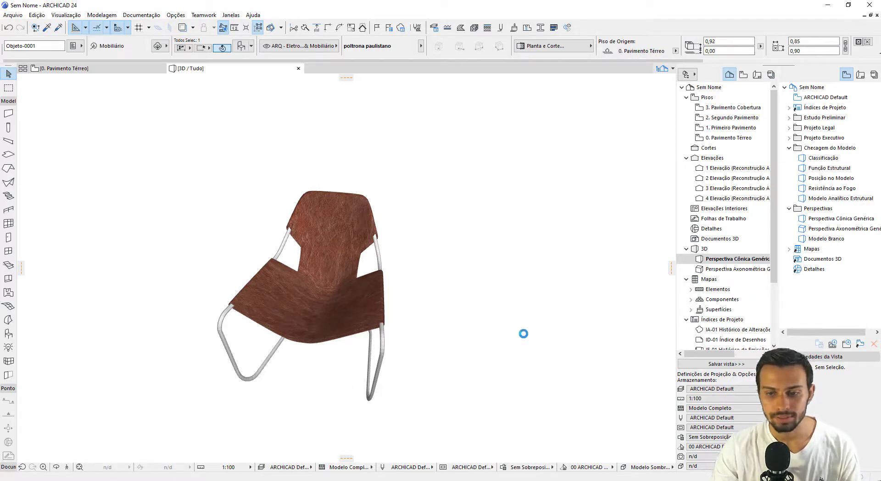
left_click(523, 334)
mouse_move(467, 308)
middle_mouse_down("shift")
mouse_move(428, 301)
mouse_move(430, 312)
mouse_move(193, 311)
mouse_move(330, 173)
middle_mouse_up("shift")
left_click(136, 70)
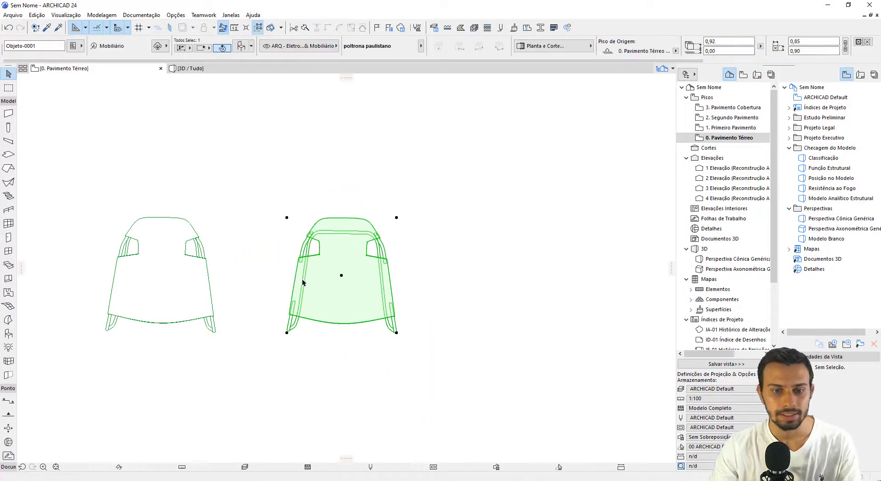
left_click(435, 285)
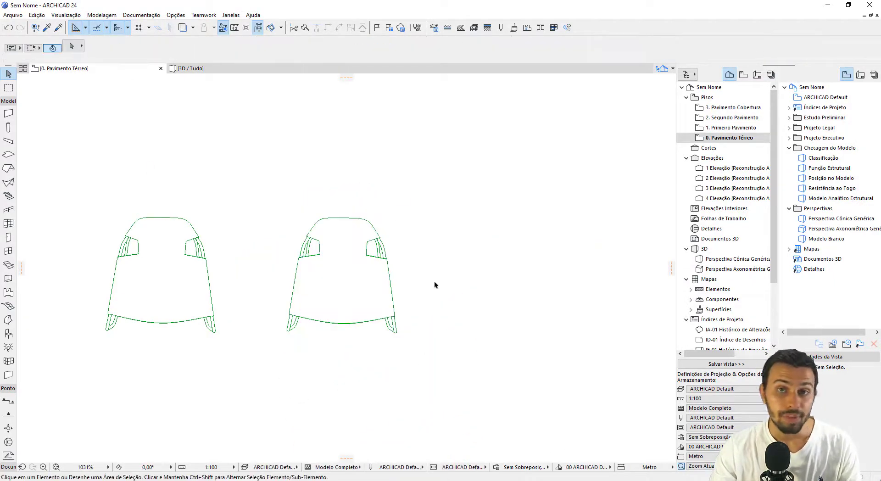